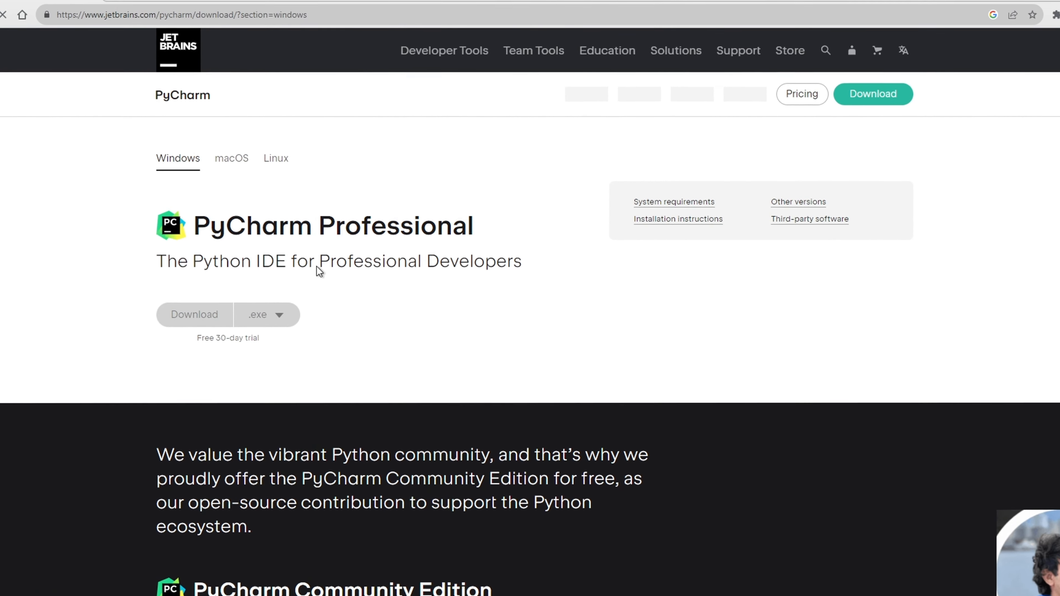
# Download the Windows .exe installer of the free PyCharm Community Edition.
pyautogui.scroll(-5, 376, 313)
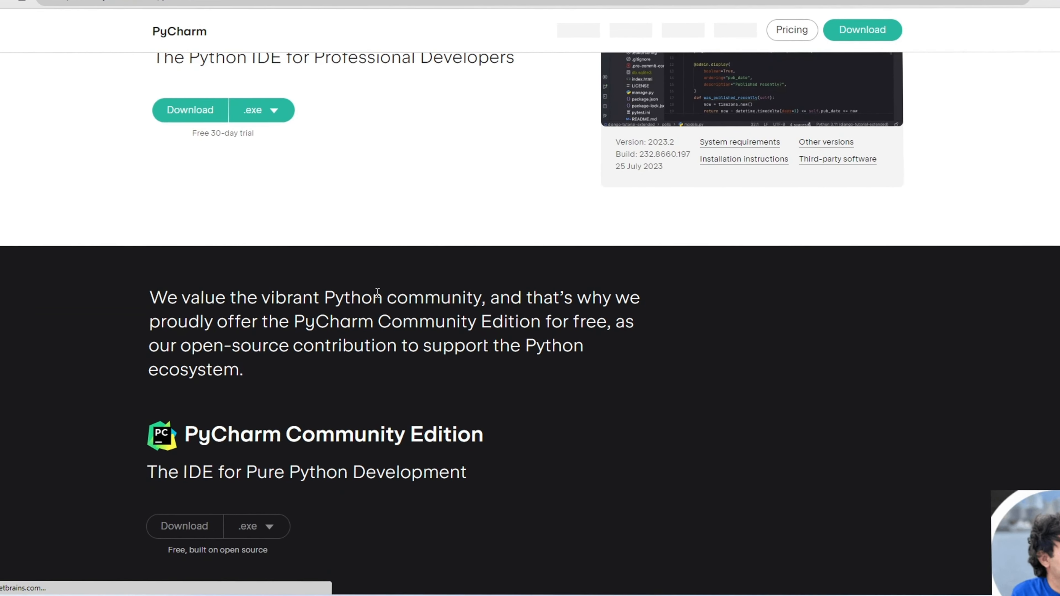
pyautogui.scroll(-6, 376, 300)
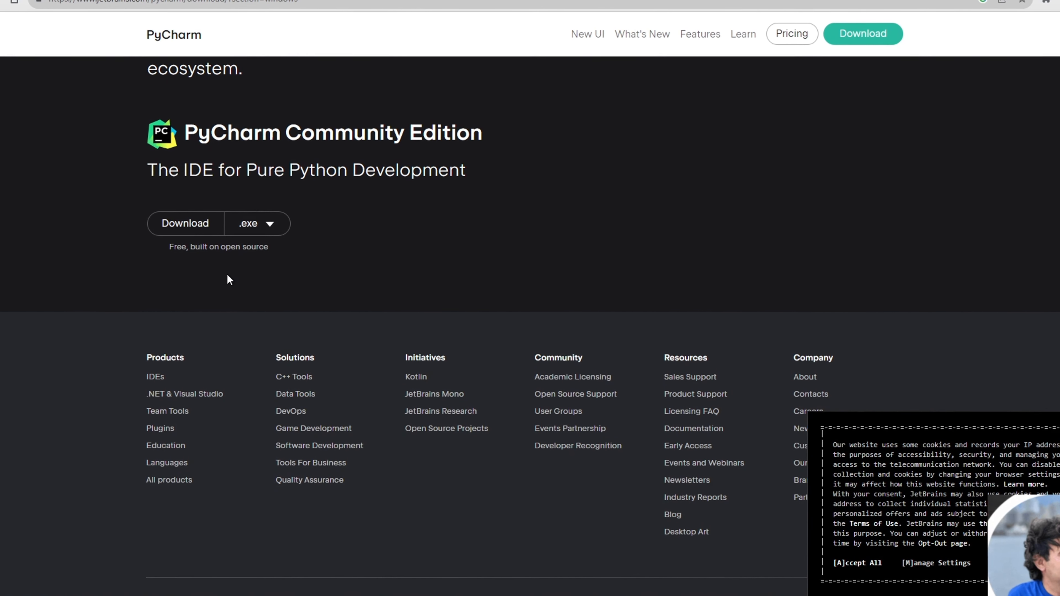
pyautogui.click(196, 237)
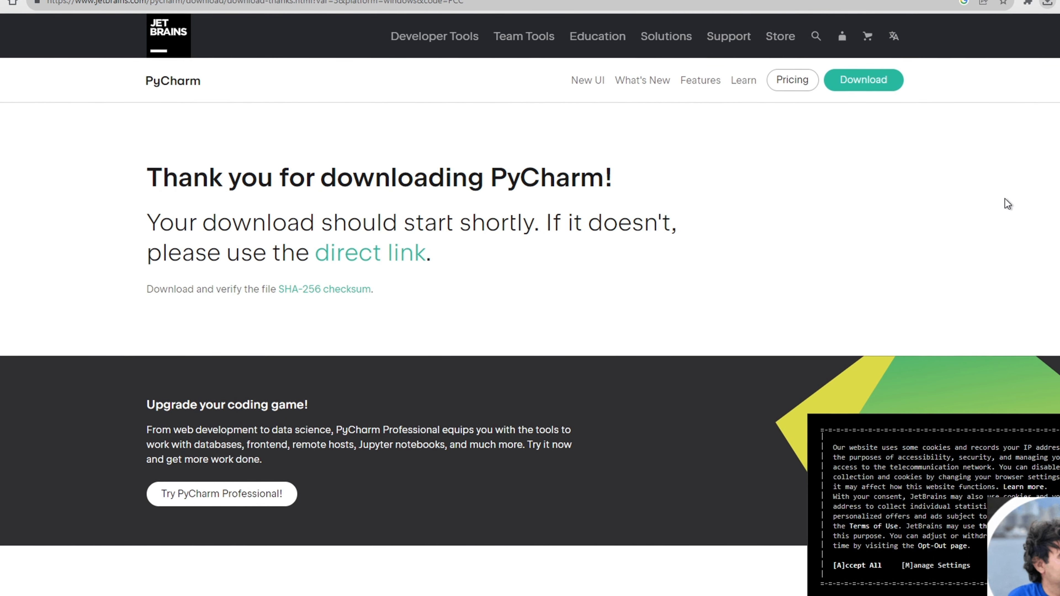
# Run the downloaded pycharm-community-2023.2.exe installer and accept the default destination folder.
pyautogui.click(1048, 3)
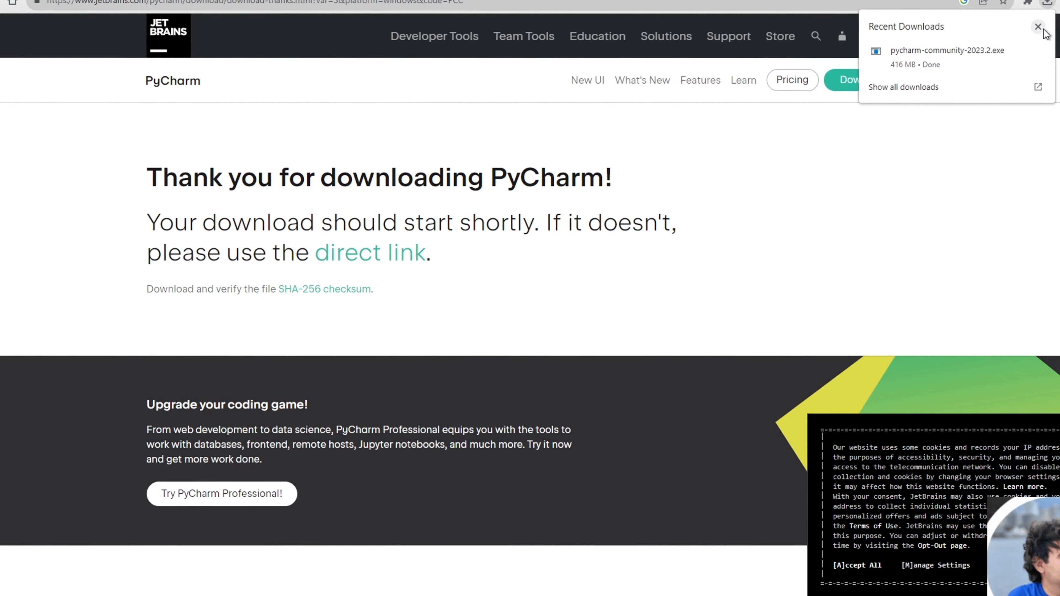
pyautogui.moveTo(1039, 55)
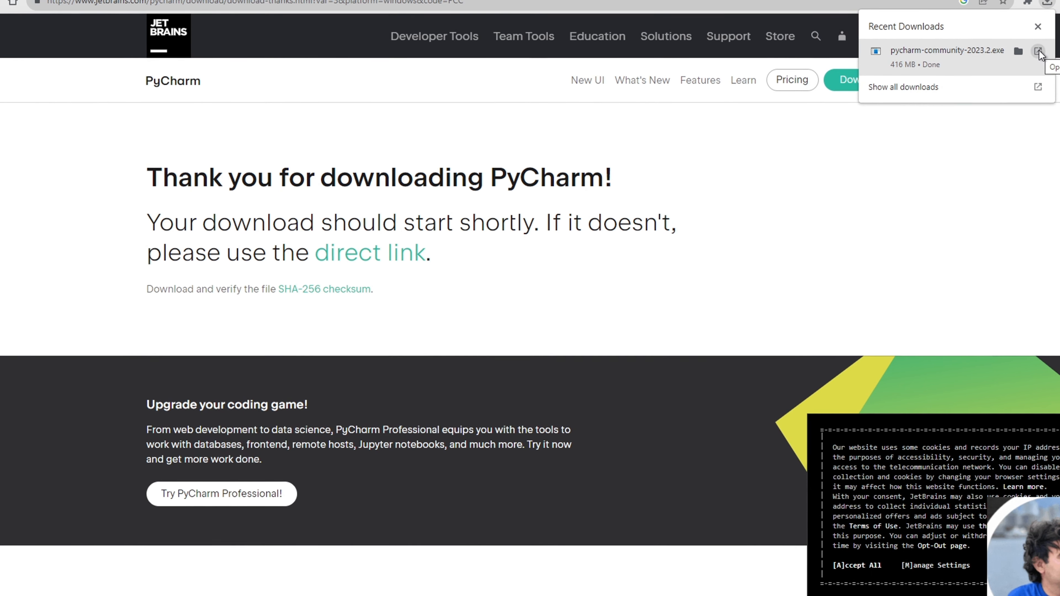
pyautogui.click(1039, 55)
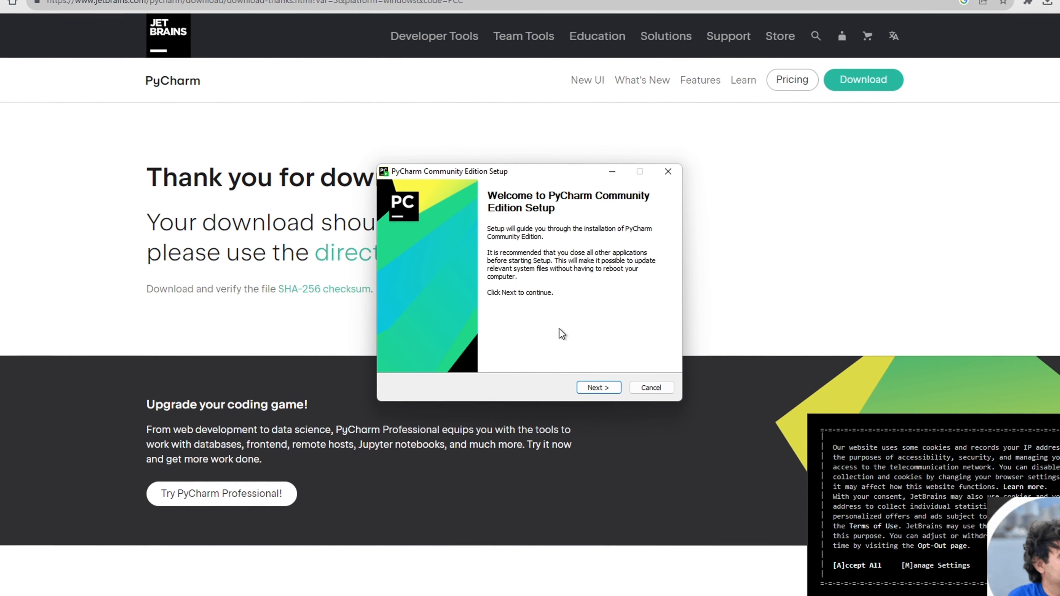
pyautogui.click(597, 387)
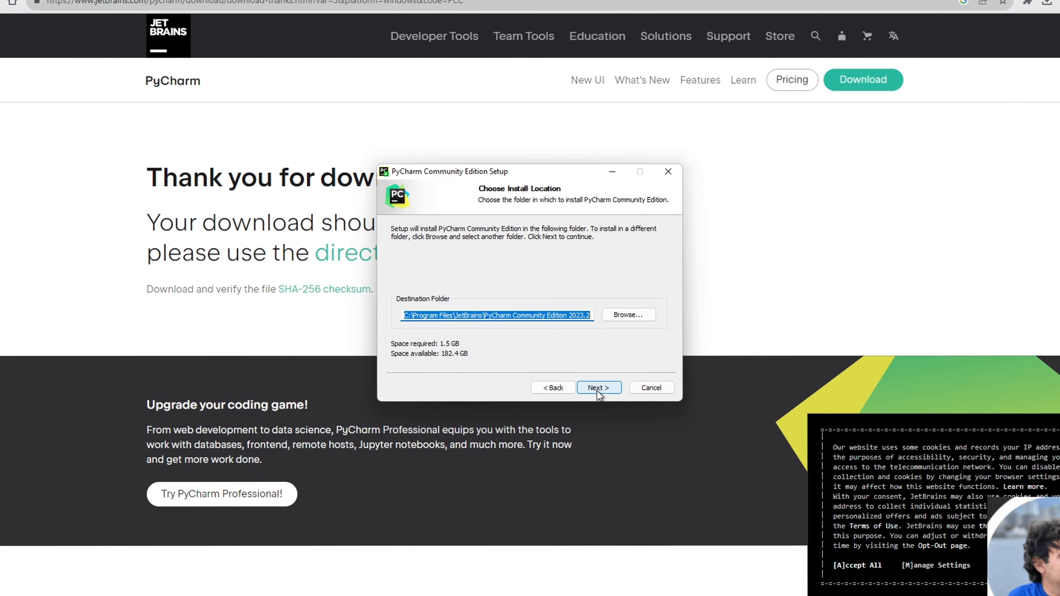
pyautogui.click(596, 388)
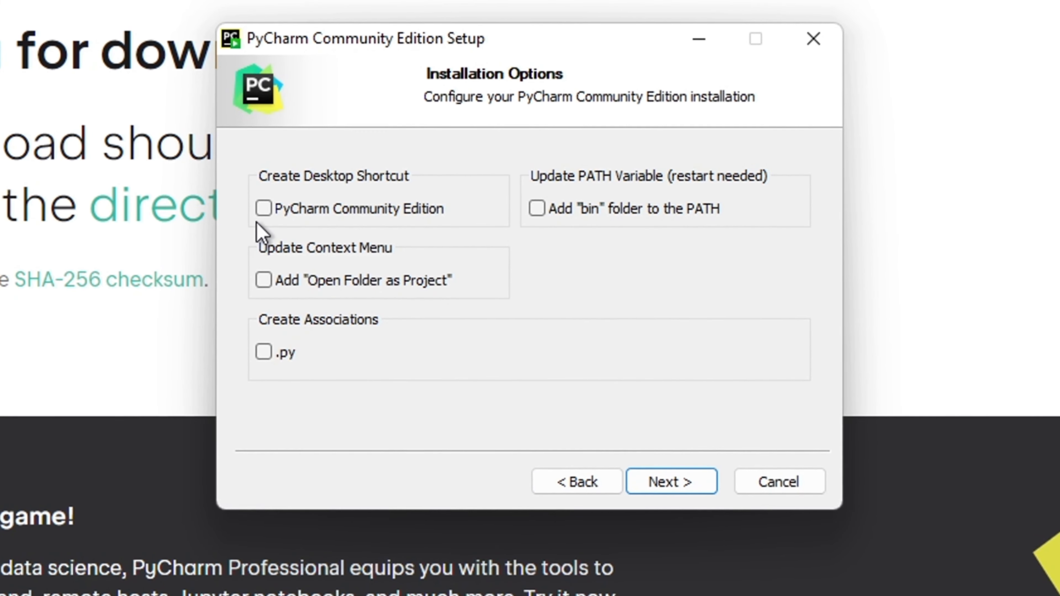
# Enable the desktop shortcut, "bin" folder in PATH, "Open Folder as Project" and .py association options, and install with the JetBrains Start Menu folder.
pyautogui.click(264, 209)
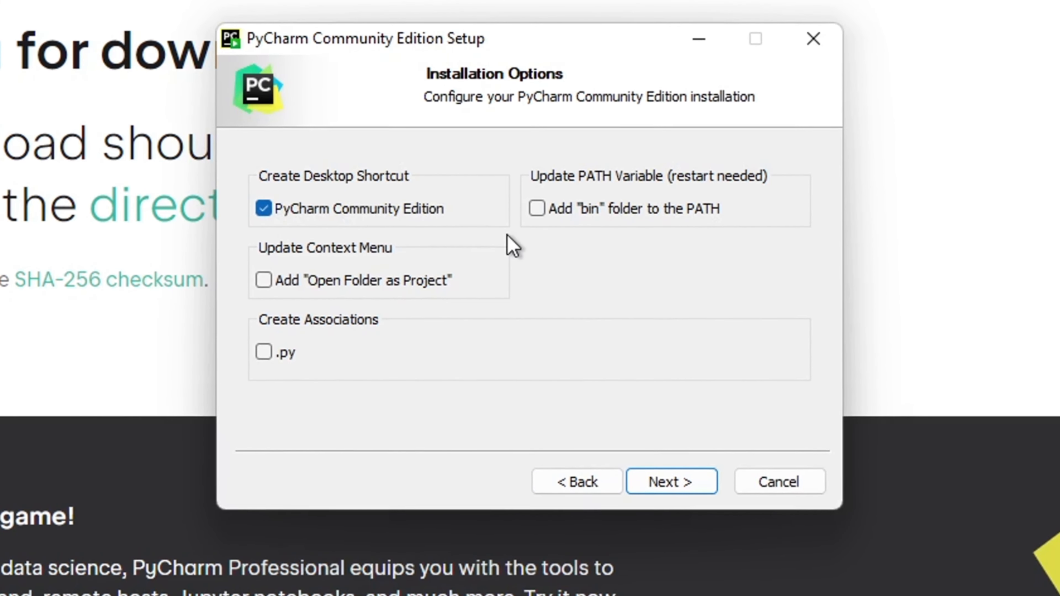
pyautogui.click(537, 209)
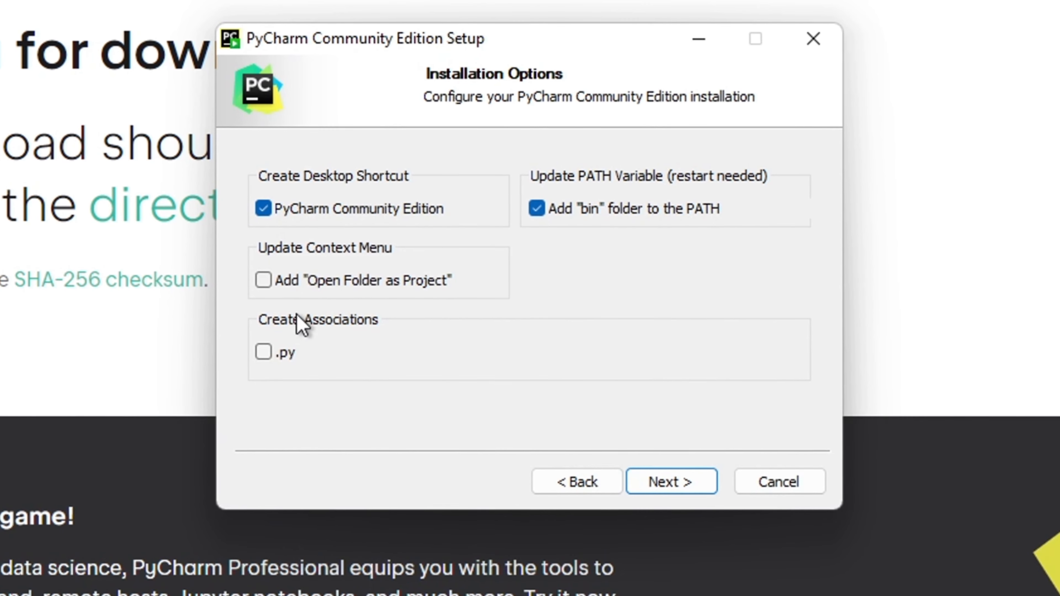
pyautogui.click(266, 282)
pyautogui.click(262, 353)
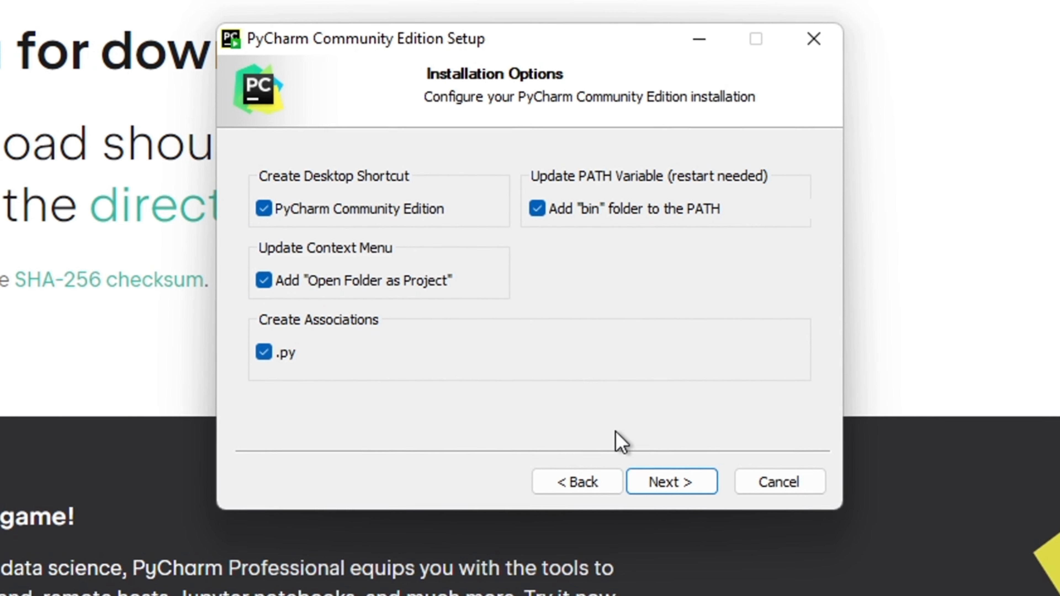
pyautogui.click(675, 491)
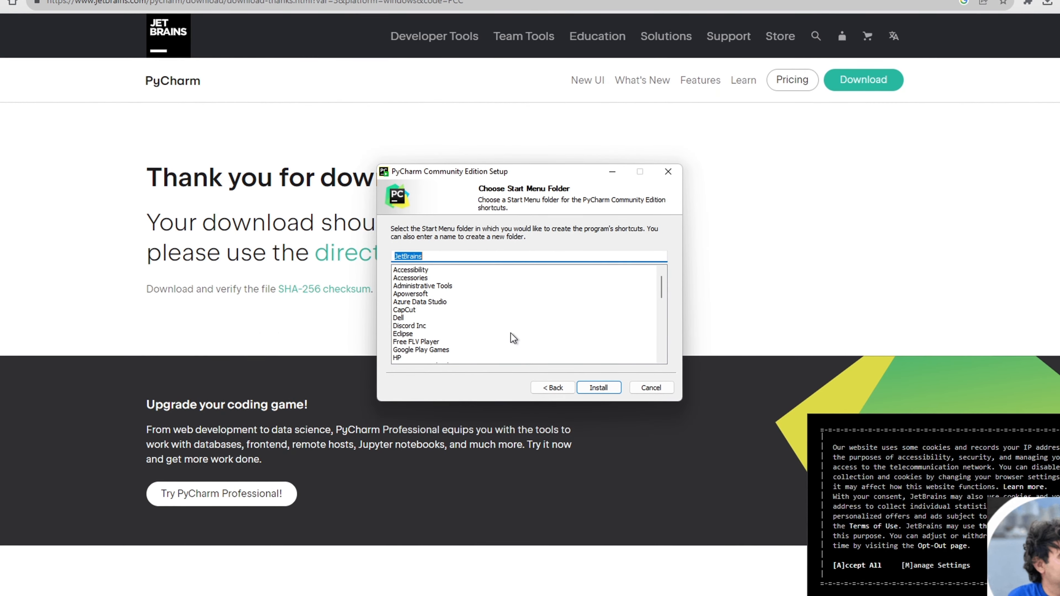
pyautogui.click(596, 388)
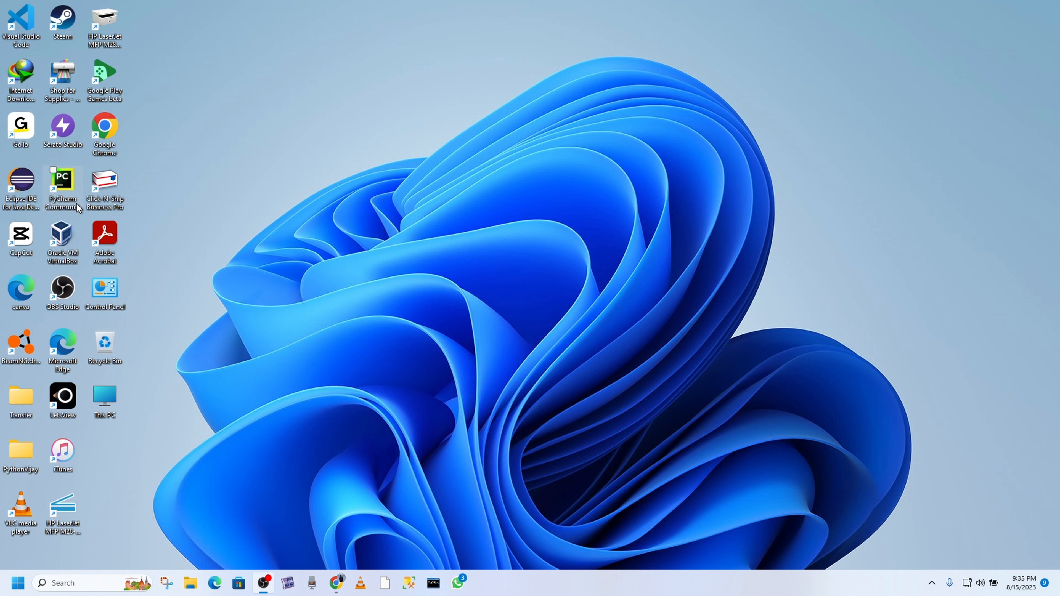
# Launch PyCharm Community Edition from the desktop without importing settings.
pyautogui.doubleClick(71, 190)
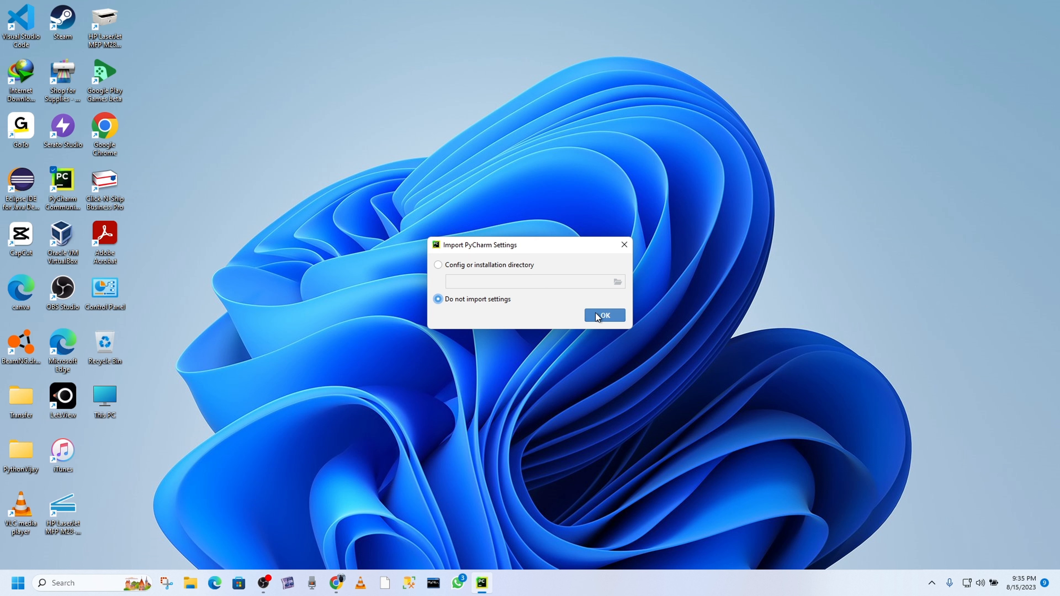
pyautogui.click(605, 318)
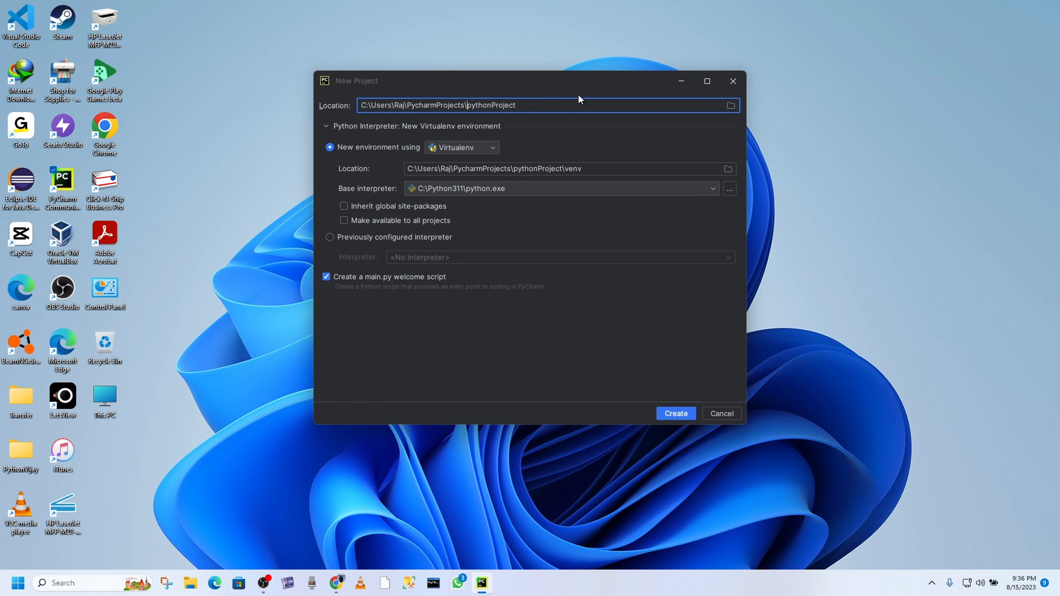
# Shorten the new project's location to C:\pythonProject and create the project with a new Virtualenv environment and main.py welcome script.
pyautogui.press('BackSpace')
pyautogui.press('BackSpace')
pyautogui.press('BackSpace')
pyautogui.press('BackSpace')
pyautogui.press('BackSpace')
pyautogui.press('BackSpace')
pyautogui.press('BackSpace')
pyautogui.press('BackSpace')
pyautogui.press('BackSpace')
pyautogui.press('BackSpace')
pyautogui.press('BackSpace')
pyautogui.press('BackSpace')
pyautogui.press('BackSpace')
pyautogui.press('BackSpace')
pyautogui.press('BackSpace')
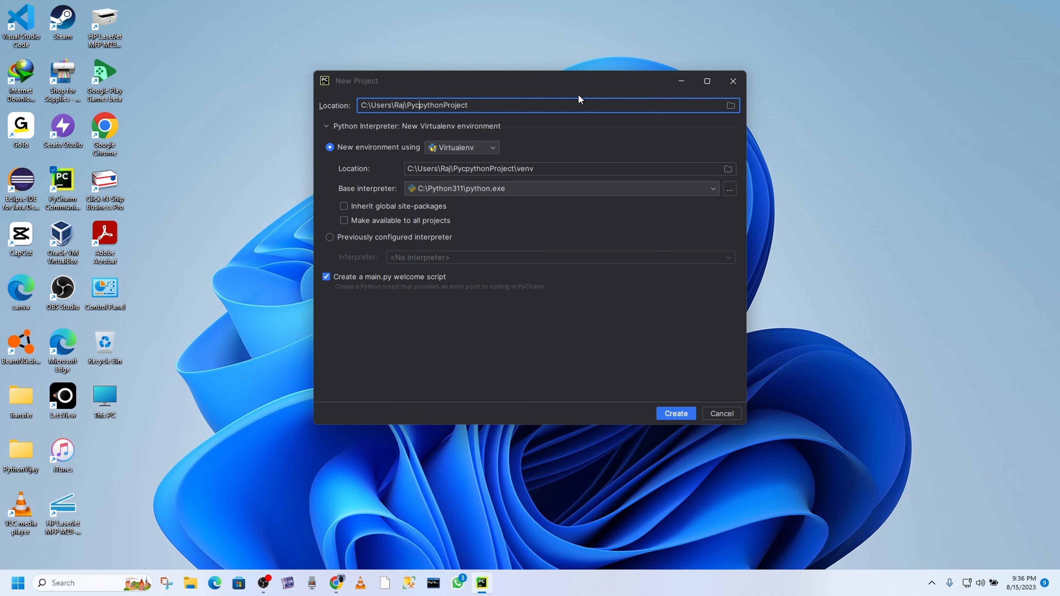
pyautogui.press('BackSpace')
pyautogui.press('BackSpace')
pyautogui.press('BackSpace')
pyautogui.press('BackSpace')
pyautogui.press('BackSpace')
pyautogui.press('BackSpace')
pyautogui.press('BackSpace')
pyautogui.press('BackSpace')
pyautogui.press('BackSpace')
pyautogui.press('BackSpace')
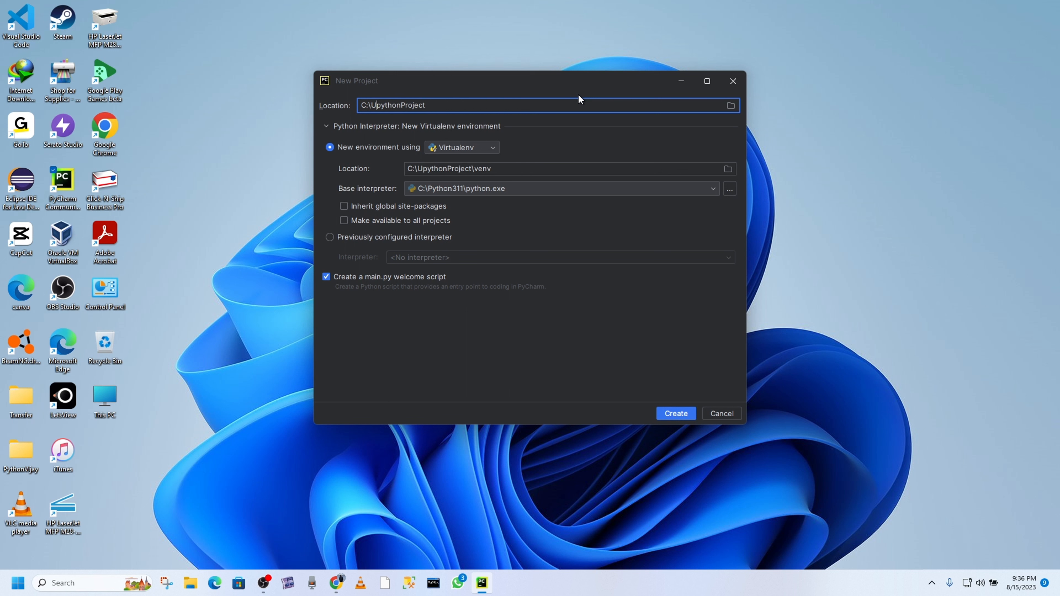
pyautogui.press('BackSpace')
pyautogui.click(679, 415)
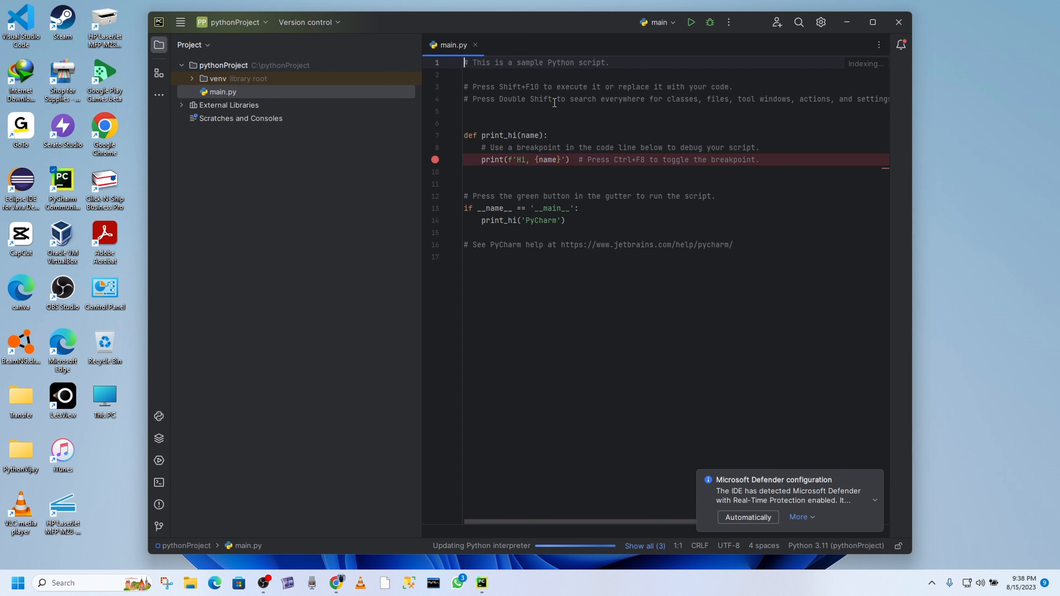
# Delete all the sample code in main.py.
pyautogui.hotkey('ctrl', 'a')
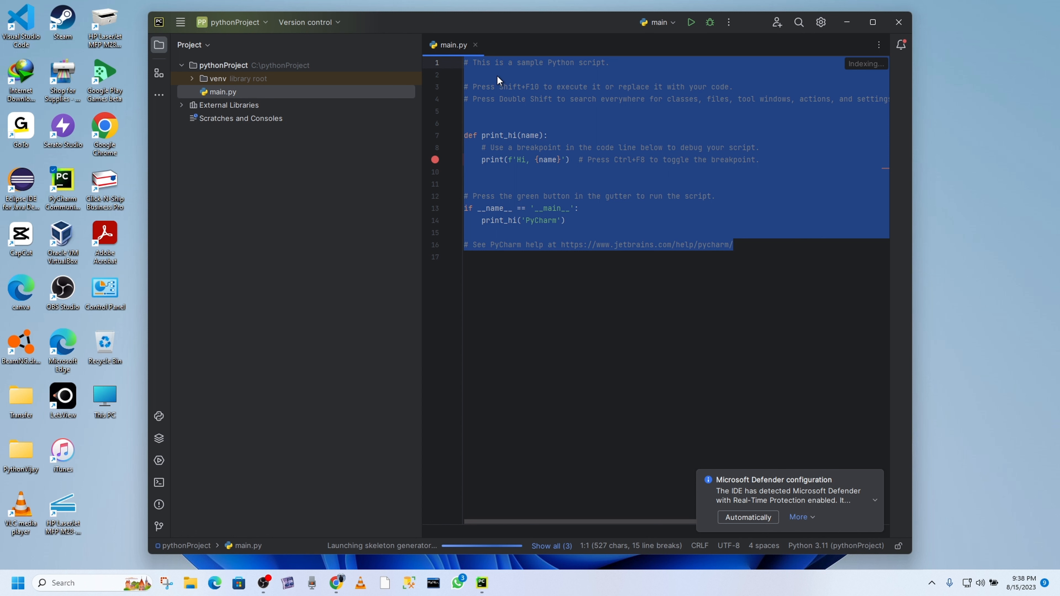
pyautogui.press('BackSpace')
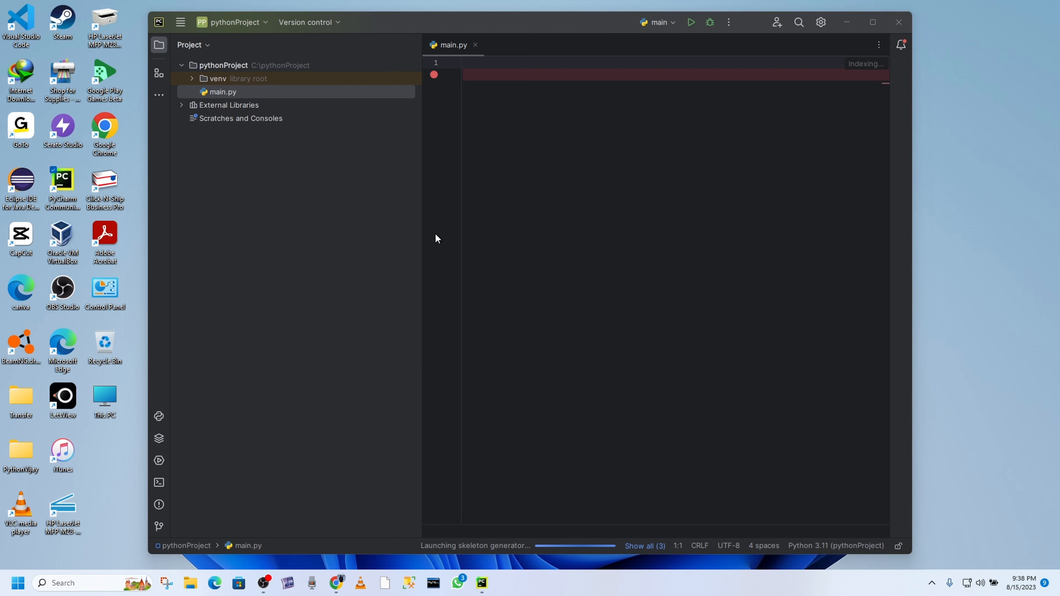
# Open the OS (C:) drive in File Explorer.
pyautogui.press('super+e')
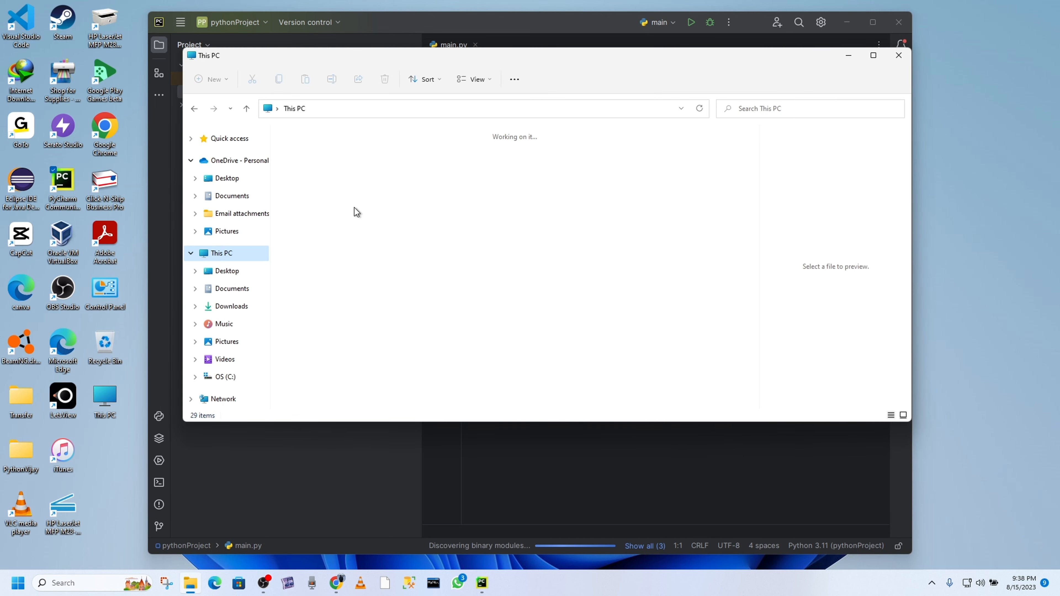
pyautogui.doubleClick(371, 236)
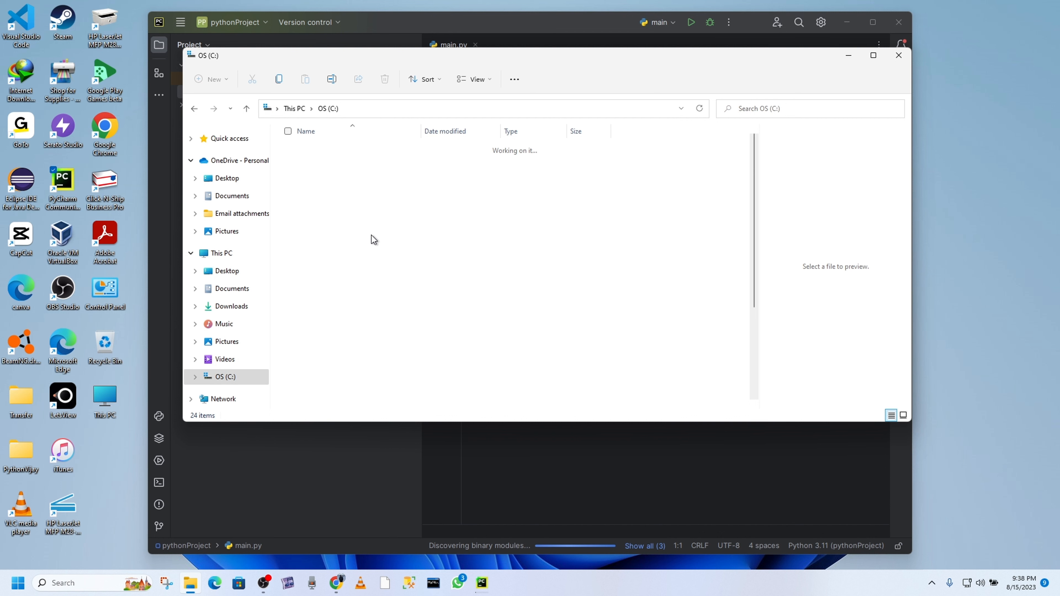